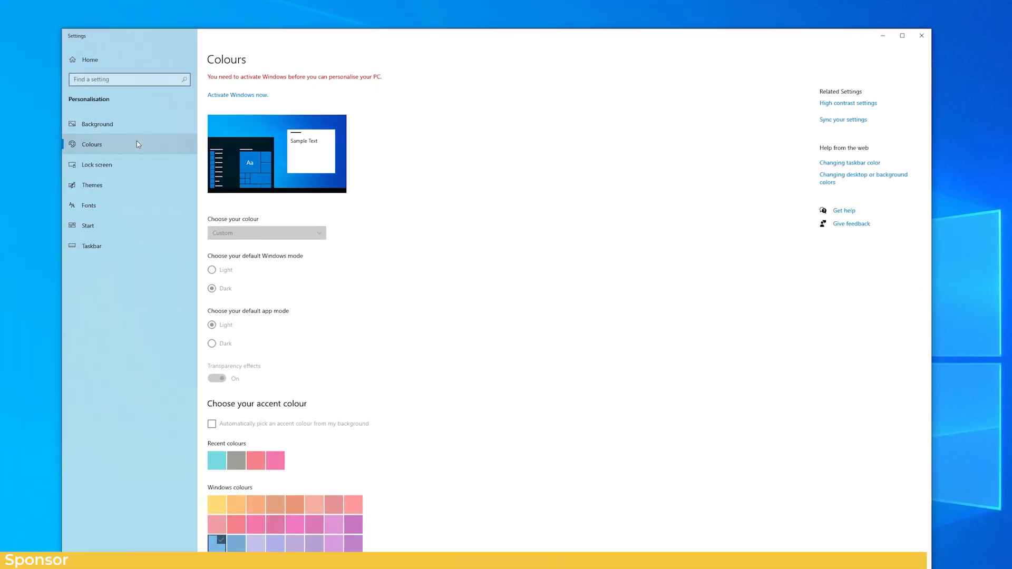
Step: Go to the Themes page under Personalisation settings
click(132, 184)
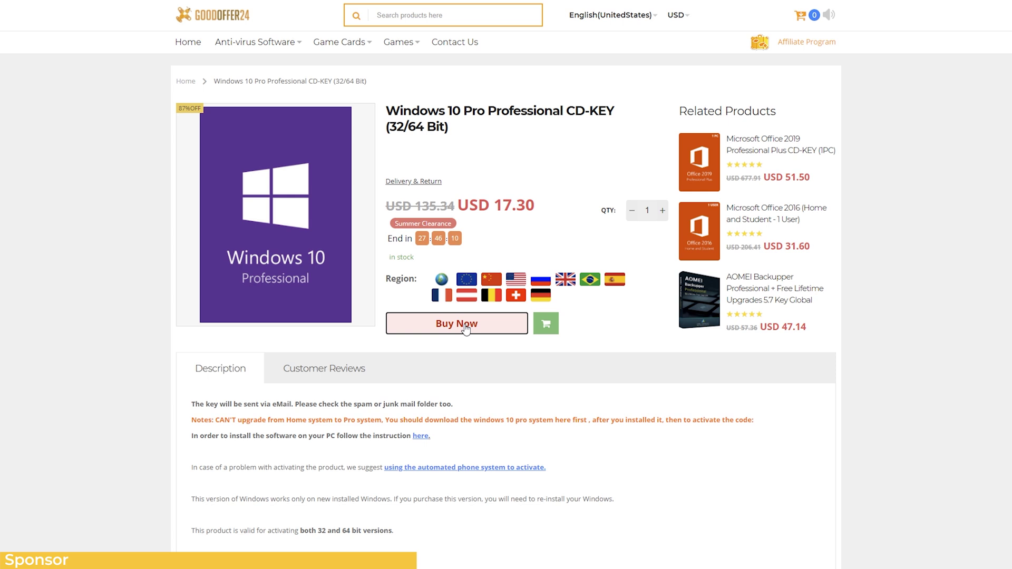
Step: Buy the Windows 10 Pro key and apply promotion code TekTick for the discount
click(456, 323)
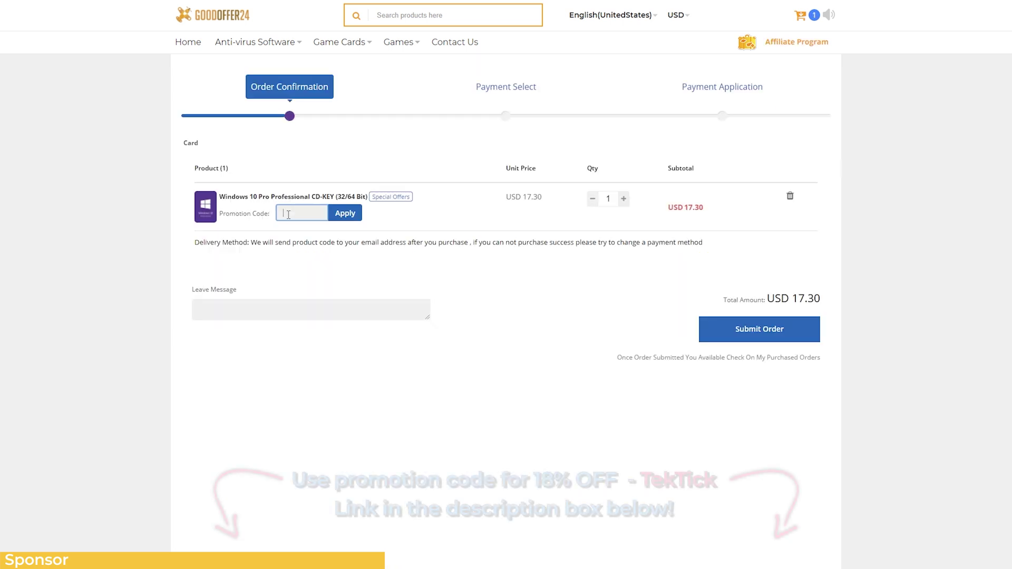
click(289, 213)
text(TekTick)
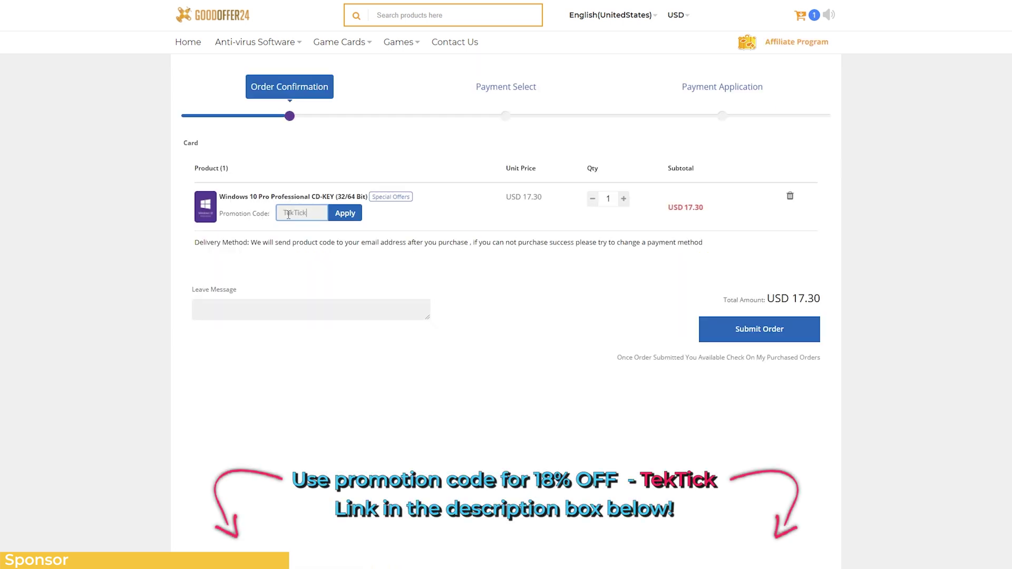
click(347, 212)
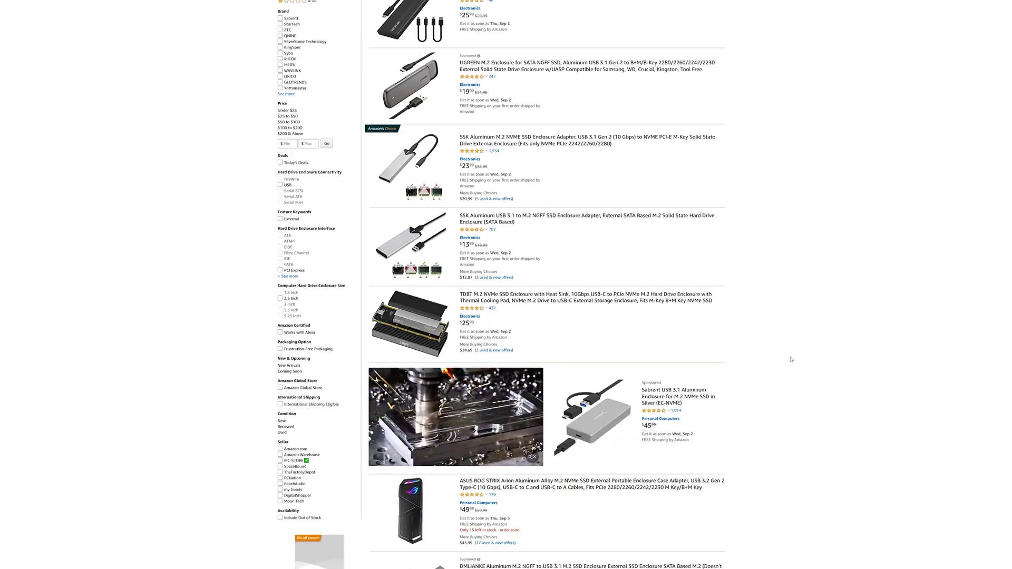
Step: Scroll down through the M.2 SSD enclosure search results
scroll(791, 357, down, 3)
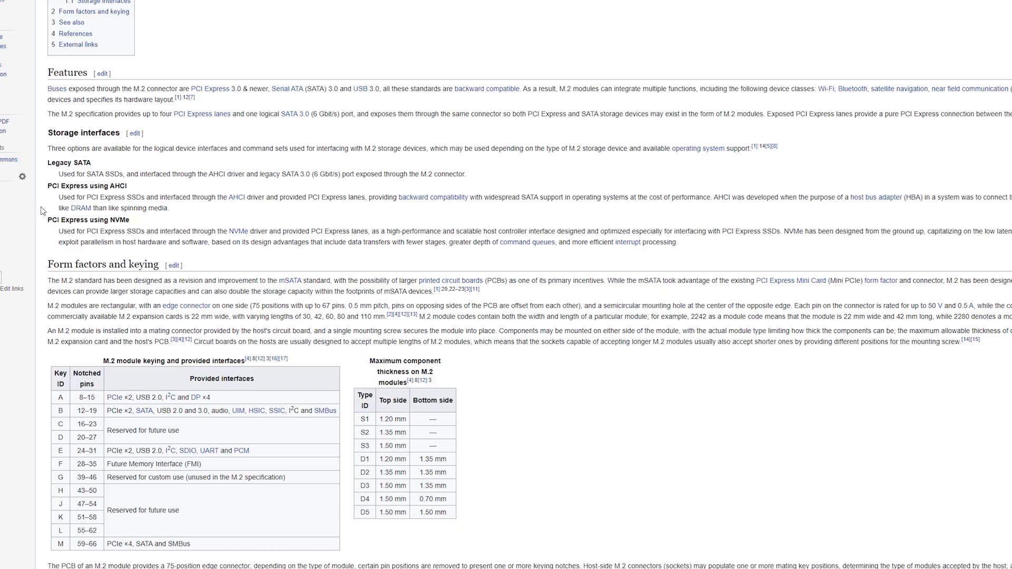
Step: Highlight the 'PCI Express using NVMe' heading, then the 'Legacy SATA' heading
drag(41, 219, 128, 220)
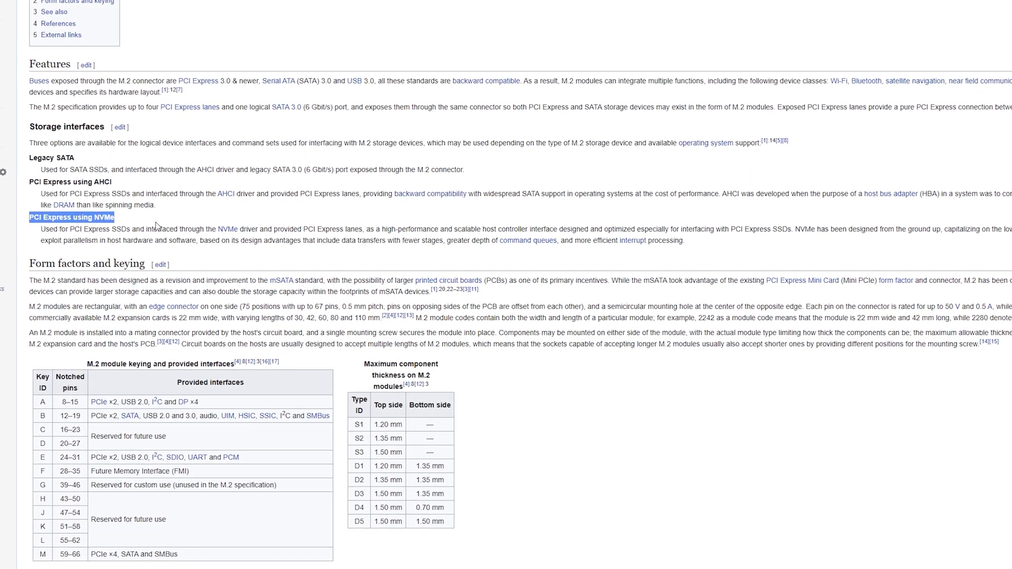
drag(84, 153, 22, 156)
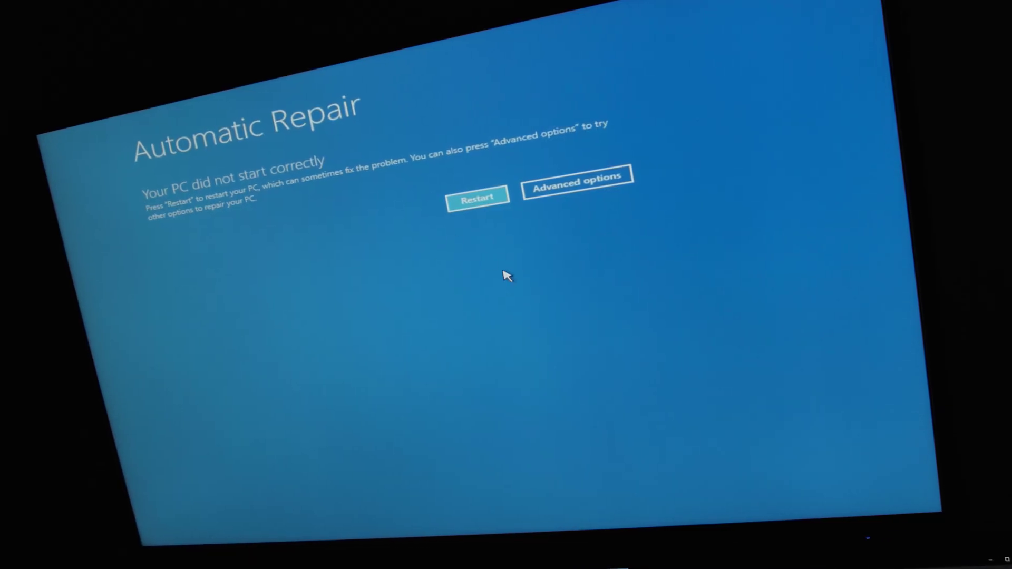
Step: Go from Automatic Repair's advanced options to a command prompt and enter bootrec /fixmbr
click(603, 182)
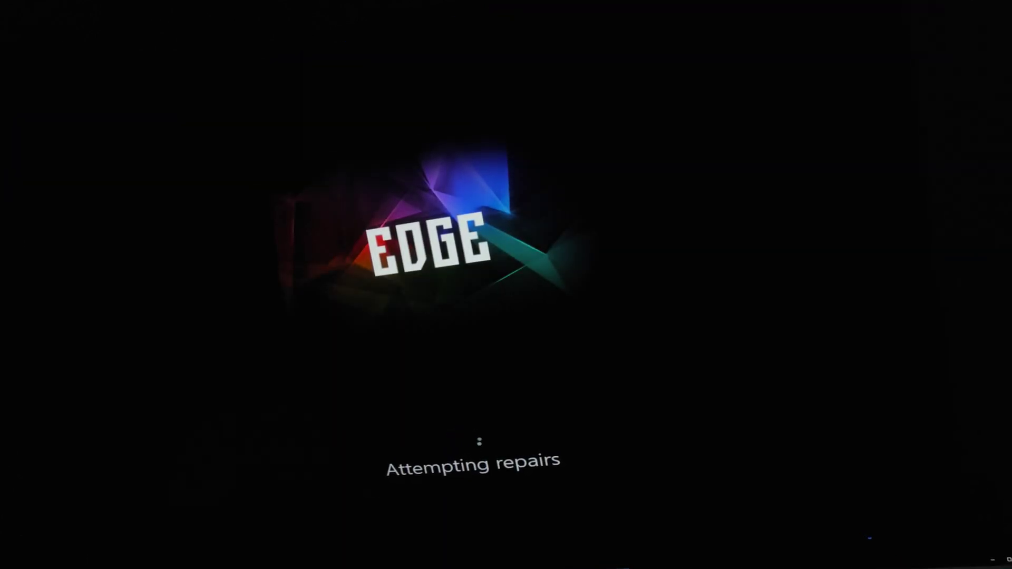
text(bootrec /)
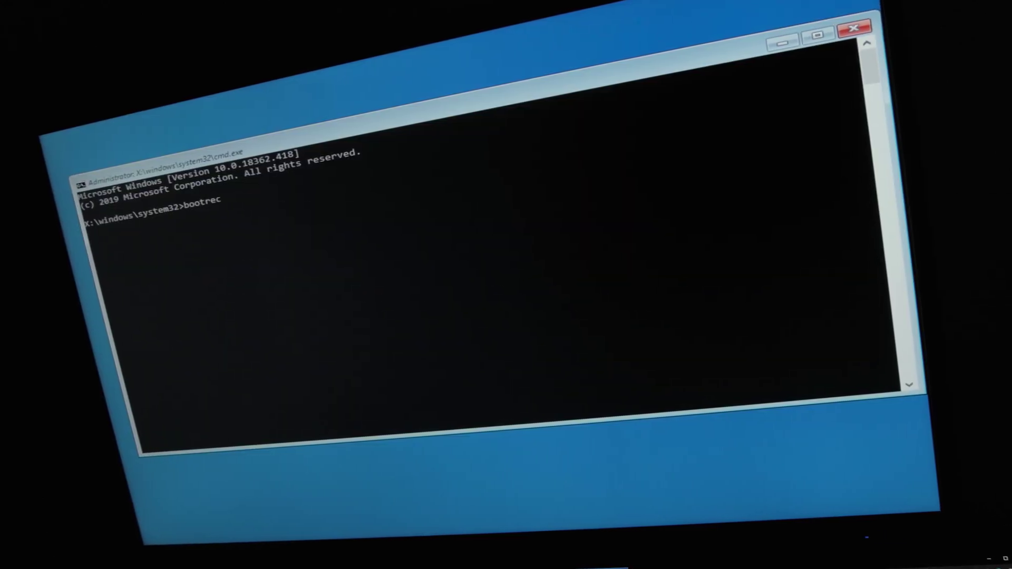
text(fixmbr)
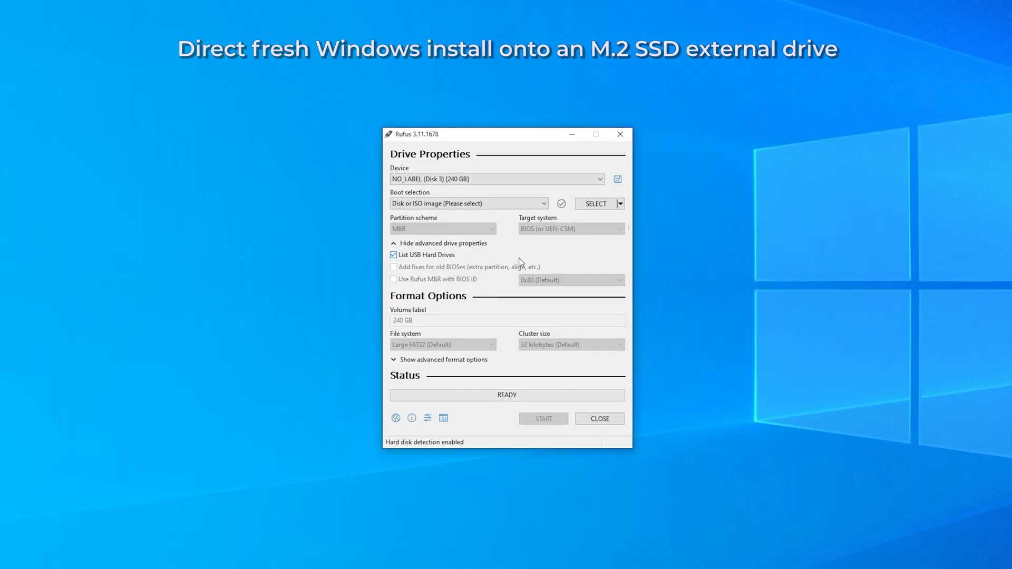
Step: Target the 240 GB NO_LABEL disk with Win10_2004_EnglishInternational_x64.iso as Windows To Go, GPT scheme
click(476, 178)
click(475, 189)
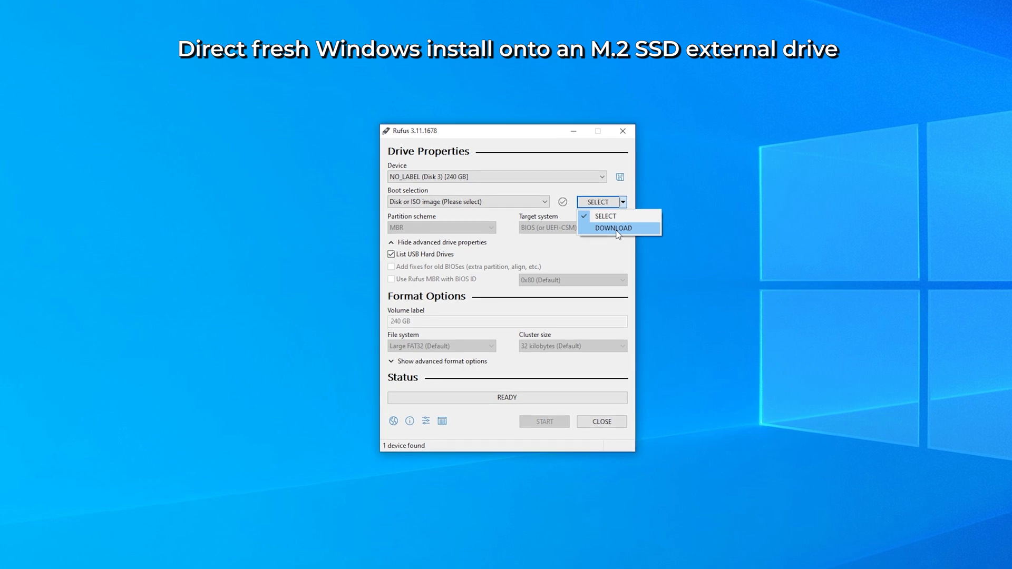
click(605, 216)
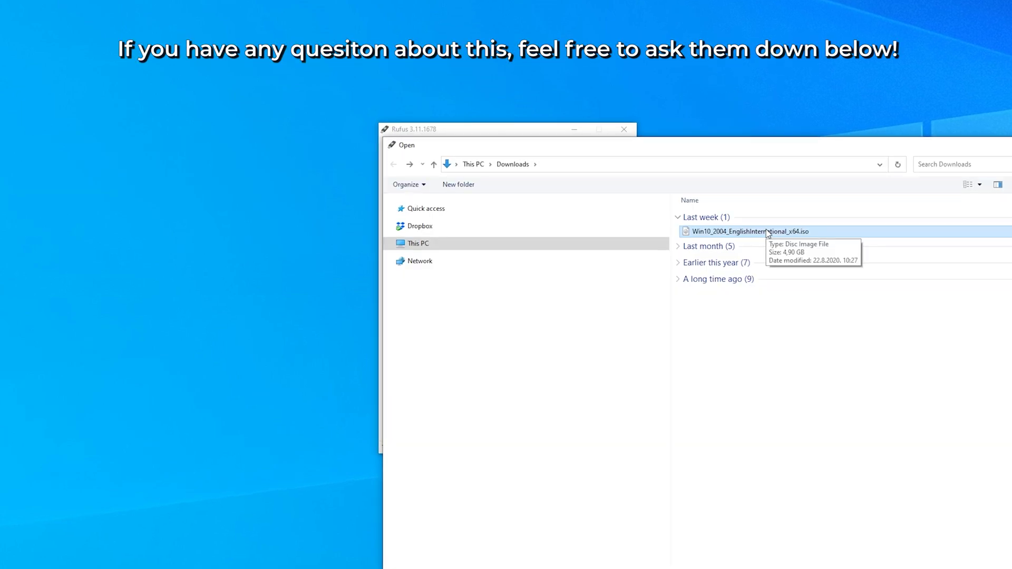
double_click(767, 233)
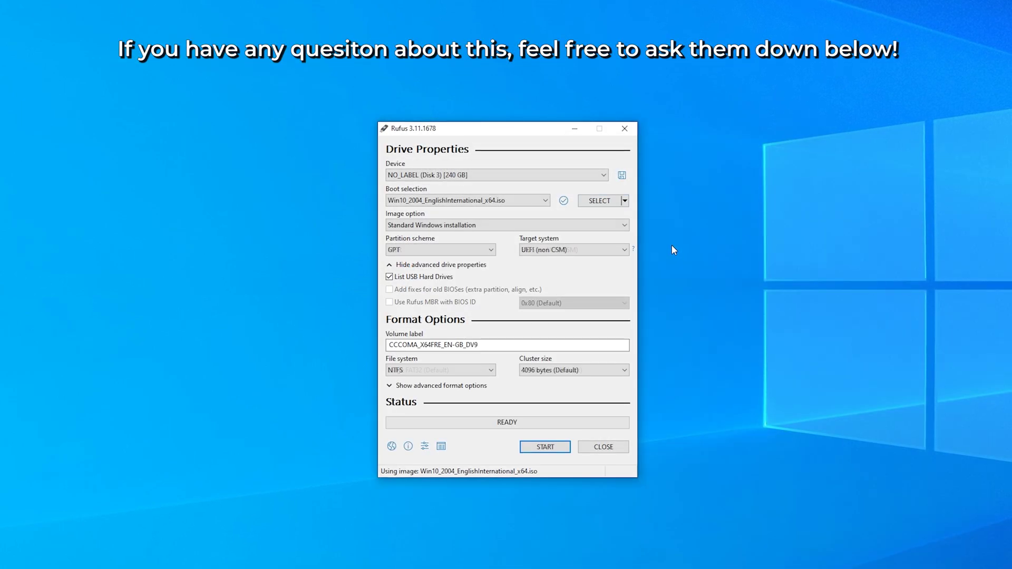
click(497, 227)
click(494, 240)
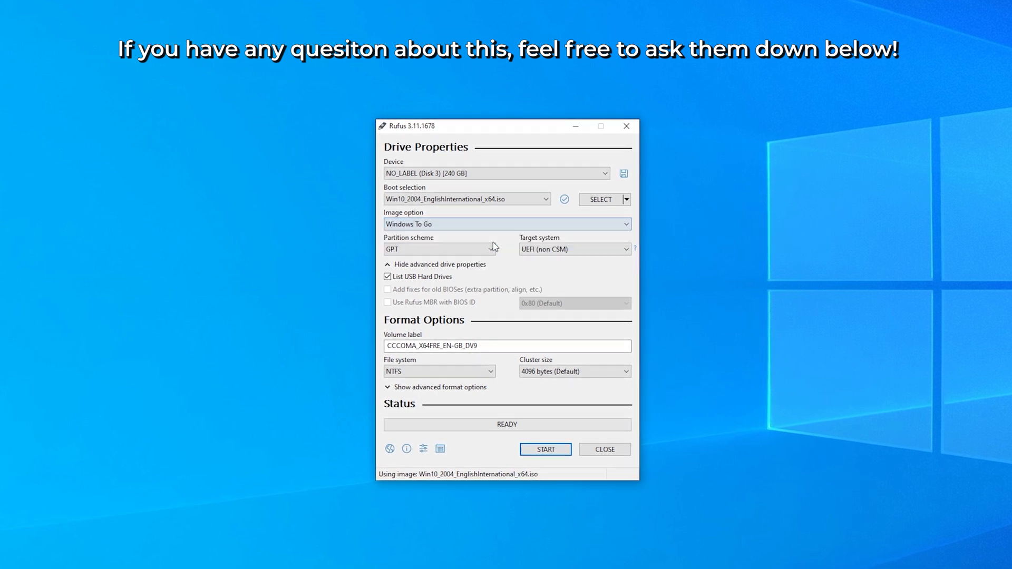
click(473, 250)
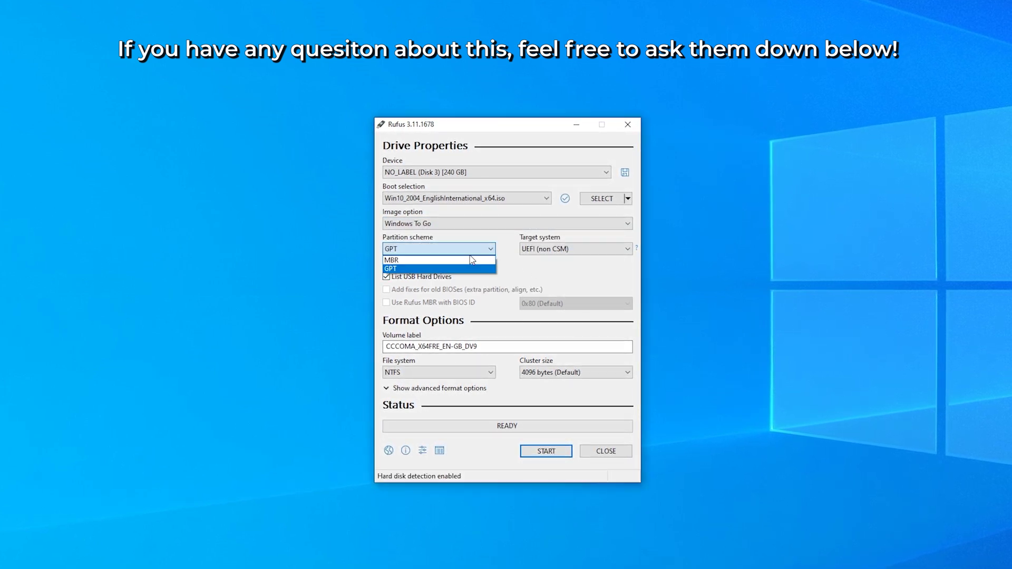
click(463, 267)
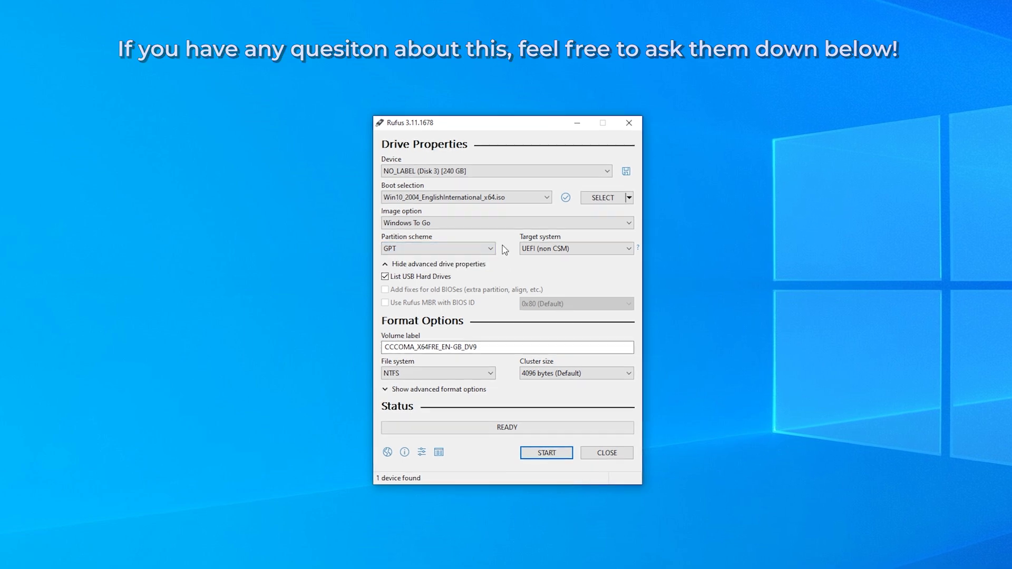
Step: Start the write with Windows 10 Pro as the edition and confirm erasing the drive
click(557, 456)
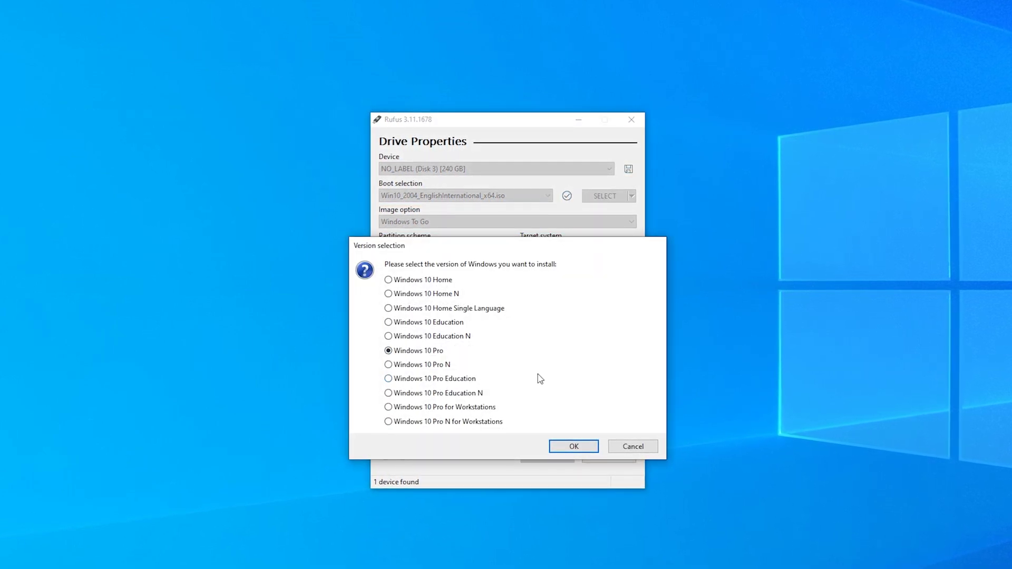
click(559, 449)
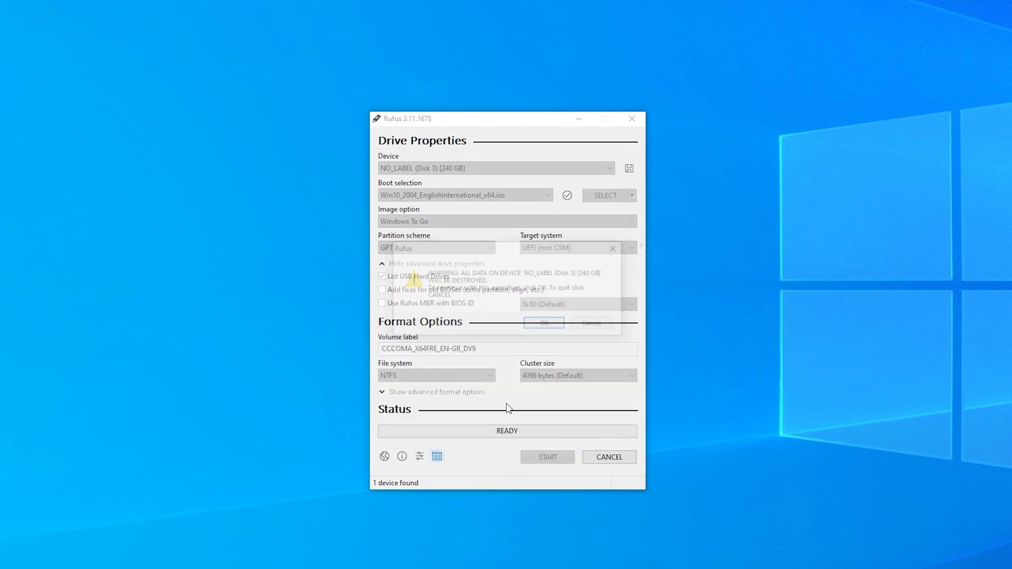
click(546, 326)
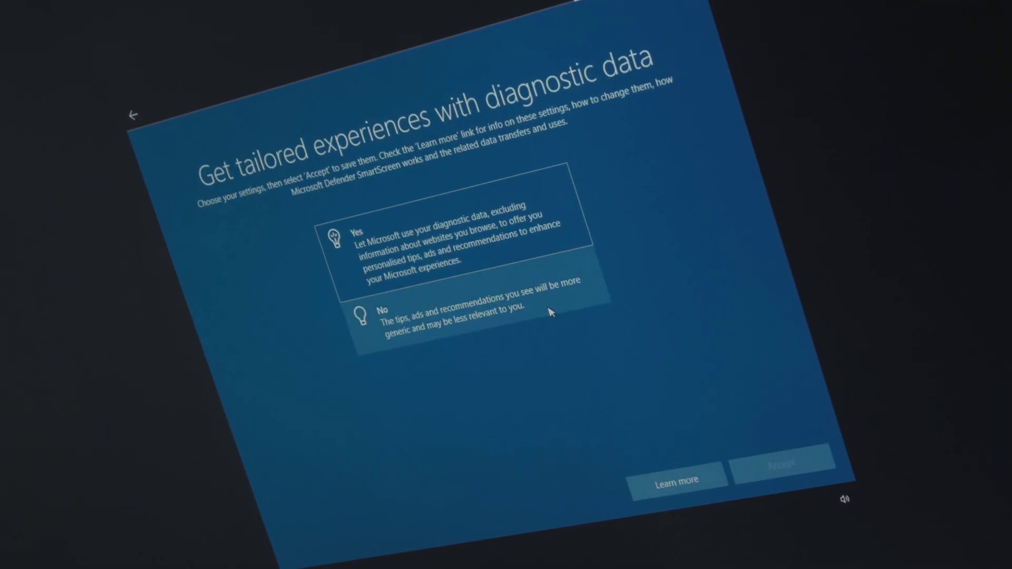
Step: Accept the diagnostic data setting and set Secure Boot to Disabled
click(793, 463)
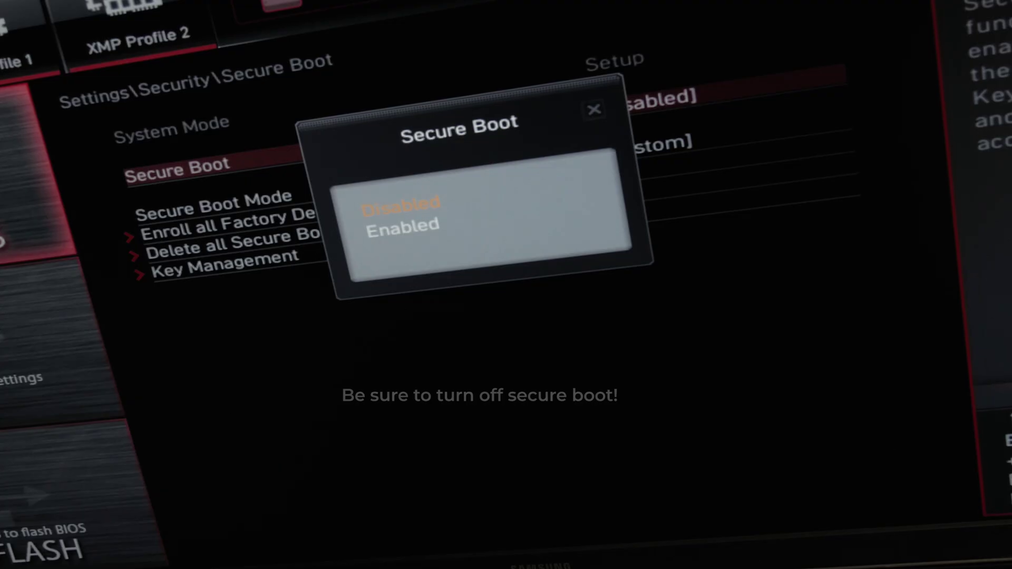
key(Return)
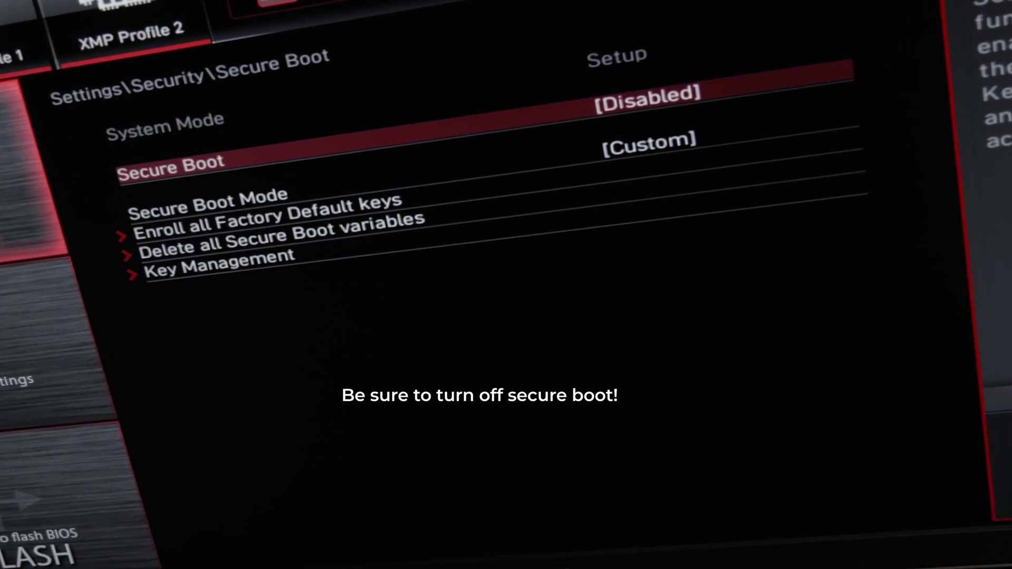
key(Escape)
key(Escape)
Step: Return to boot settings and bring up Boot Option #1 in UEFI Hard Disk Drive BBS Priorities
key(Up)
key(Return)
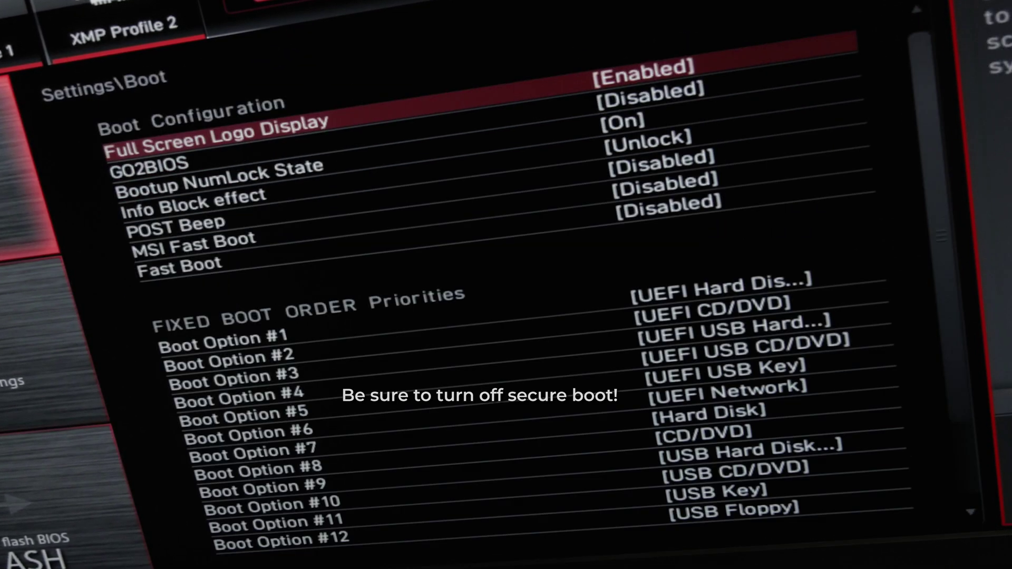
key(Up)
key(Return)
key(Return)
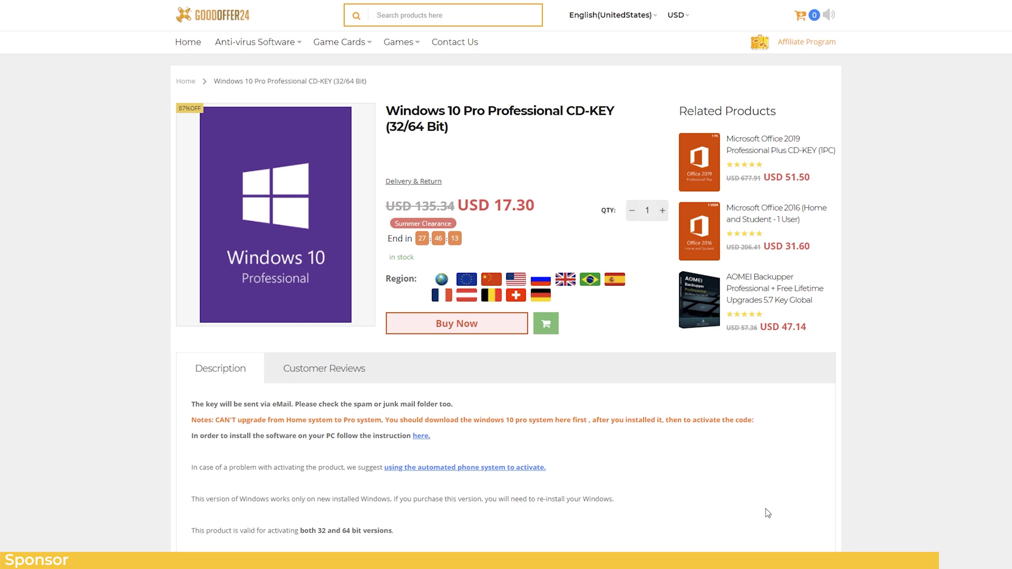
Step: Order the Windows 10 Pro key with the promotion discount and pay USD 14.19 via PayPal
click(466, 325)
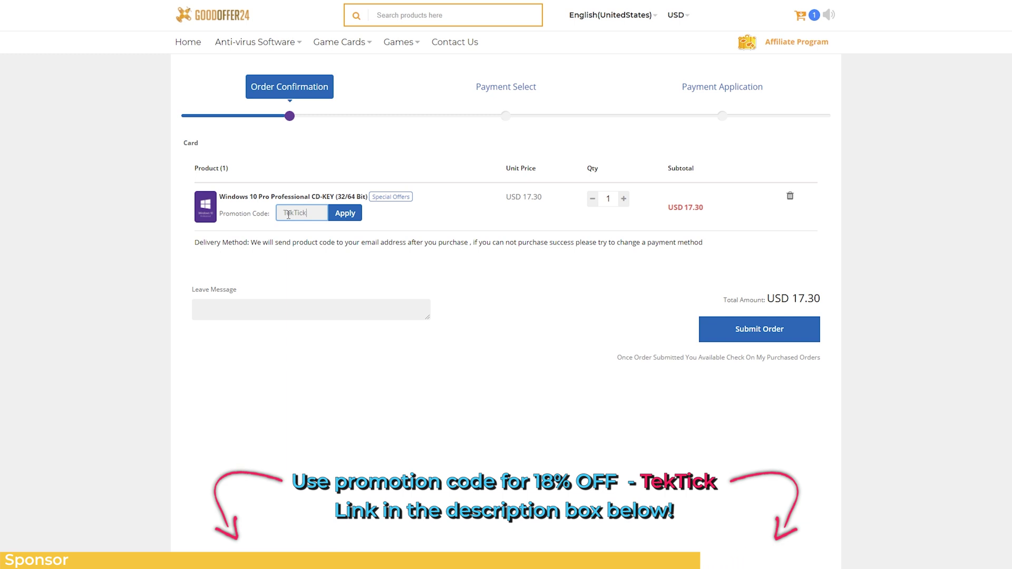
click(347, 206)
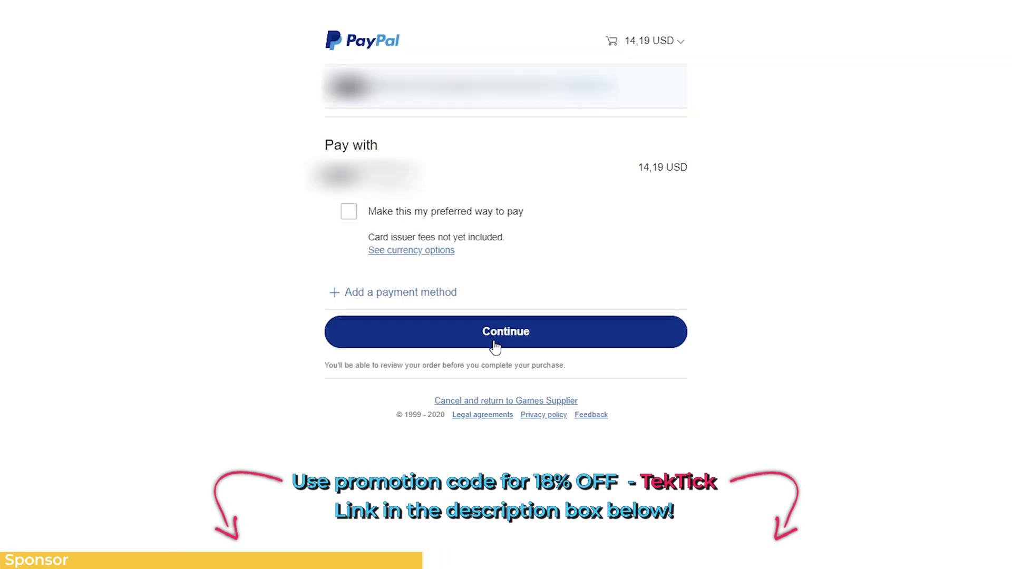
click(496, 343)
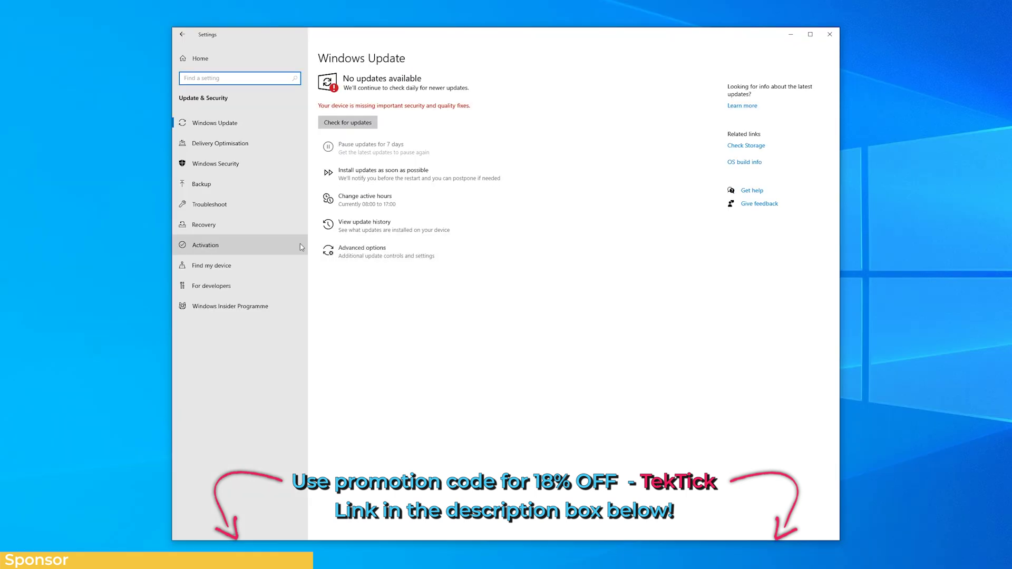
Step: Activate Windows 10 Pro by pasting the purchased key, then bring up the seller's live chat
click(299, 243)
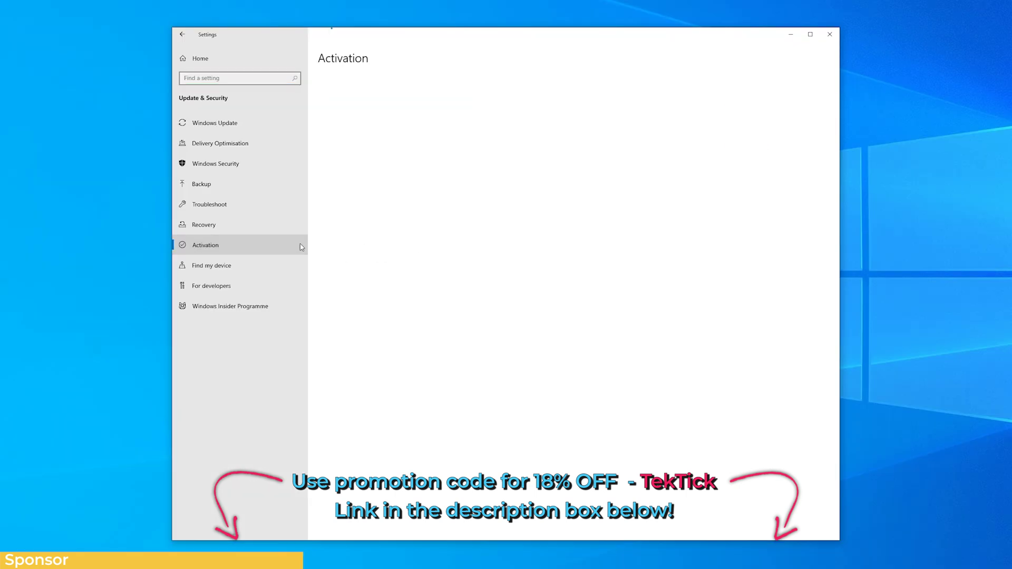
click(359, 286)
key(ctrl+v)
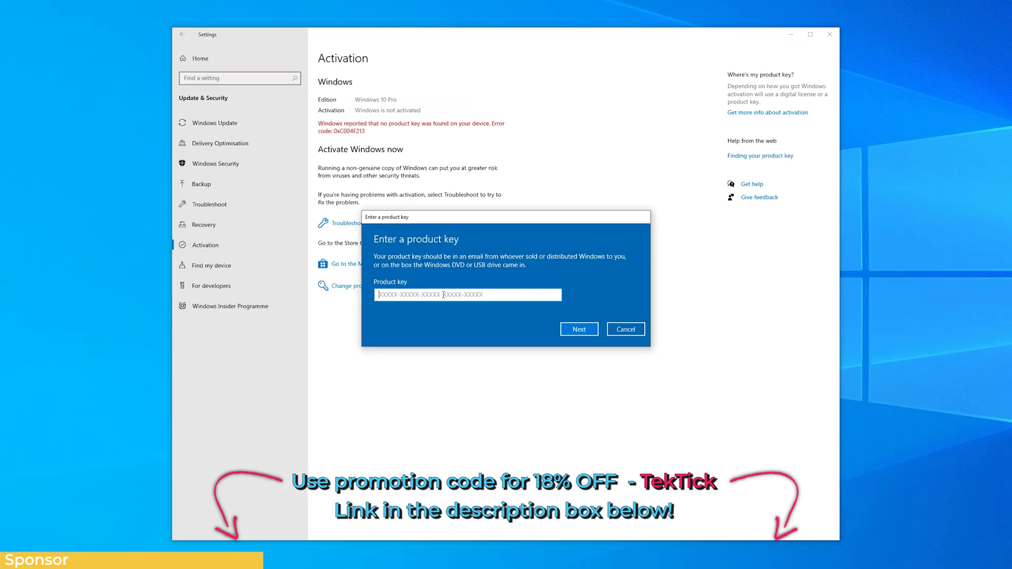
click(569, 332)
click(580, 311)
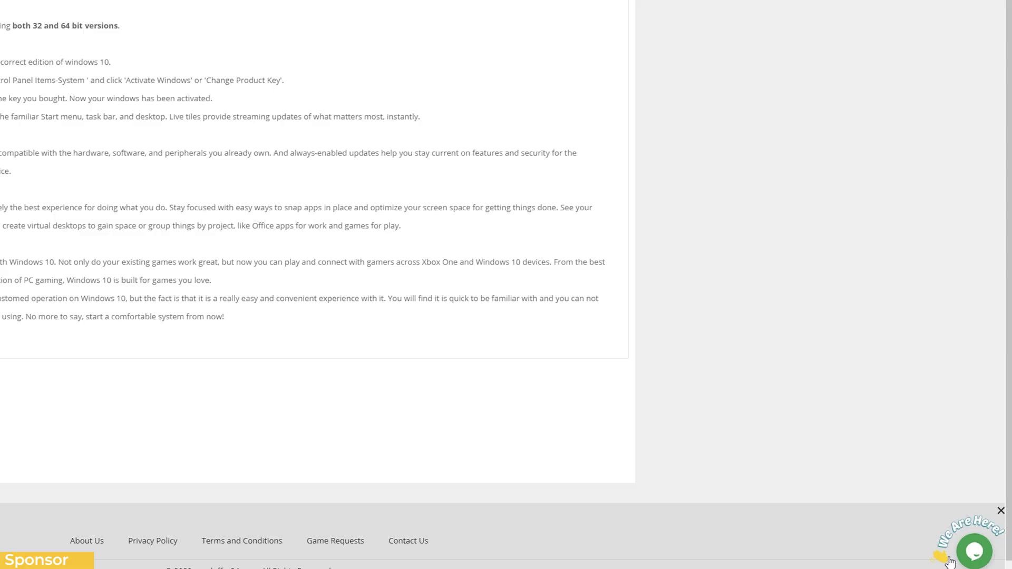
click(960, 558)
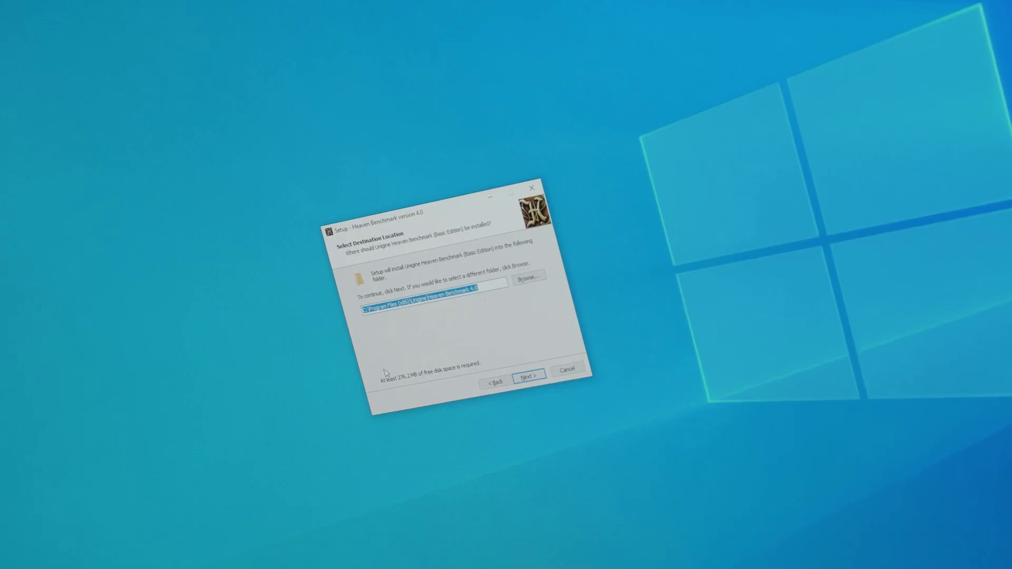
Step: Accept the default destination and components and begin installing Heaven Benchmark 4.0
key(Return)
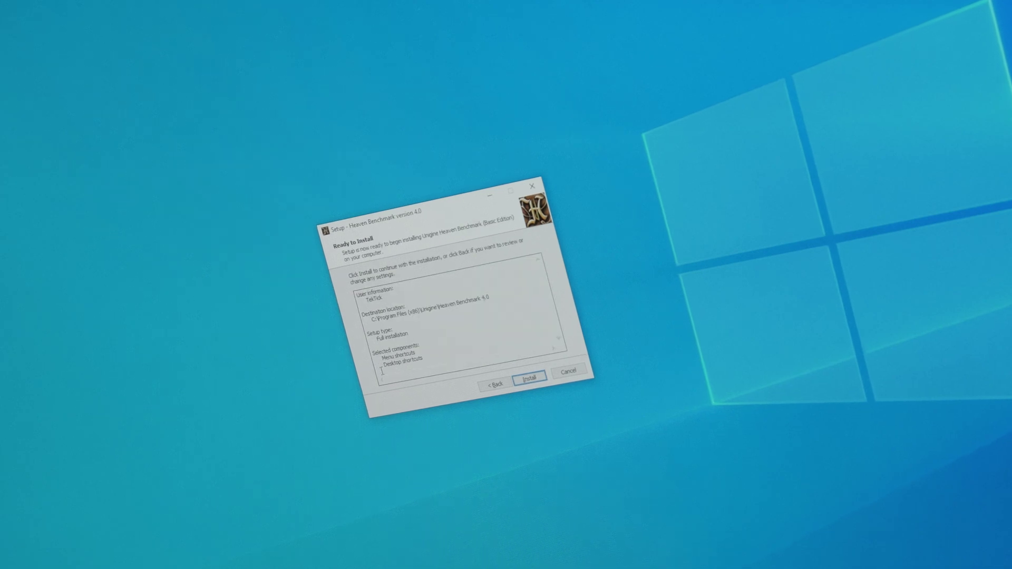
key(Return)
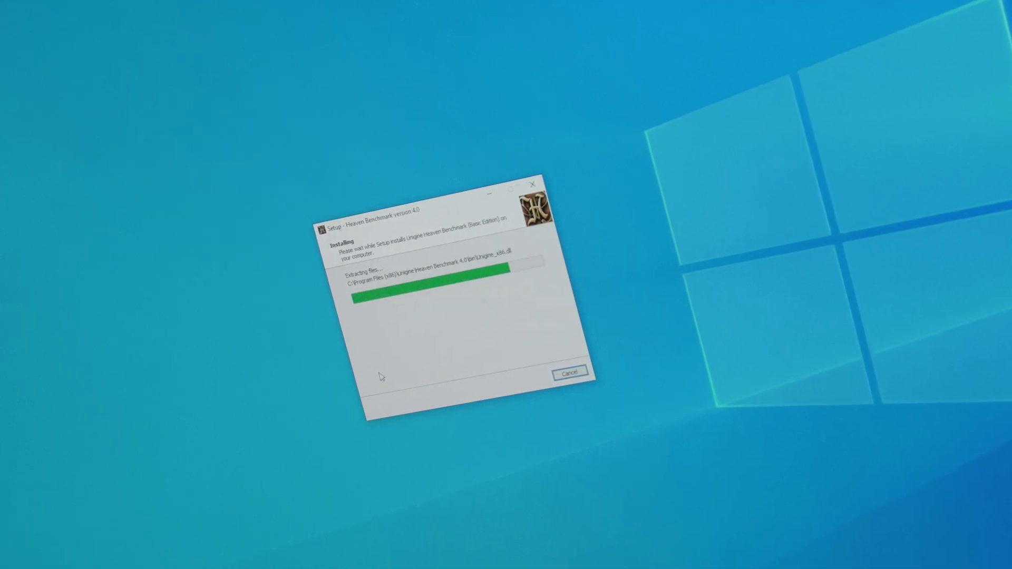